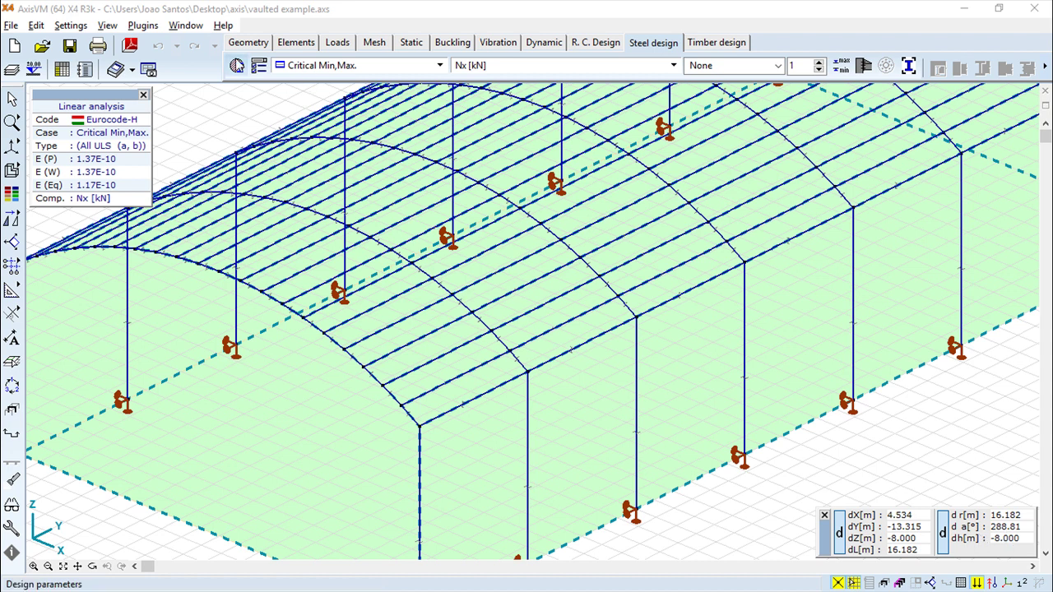
Step: Open Eurocode design parameters for all hall members and show the fire buckling coefficients
left_click(236, 66)
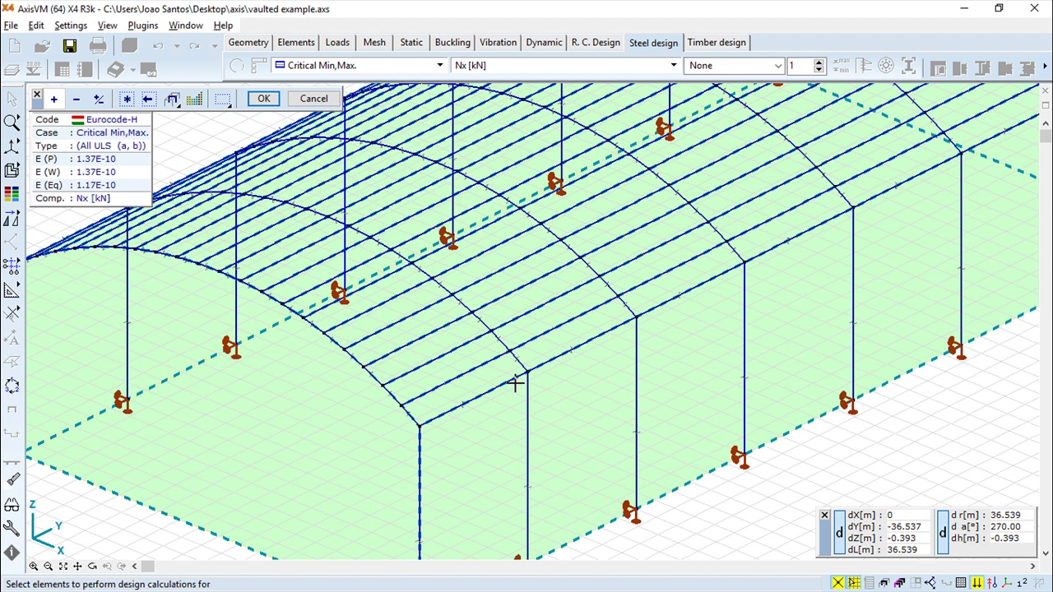
left_click(127, 99)
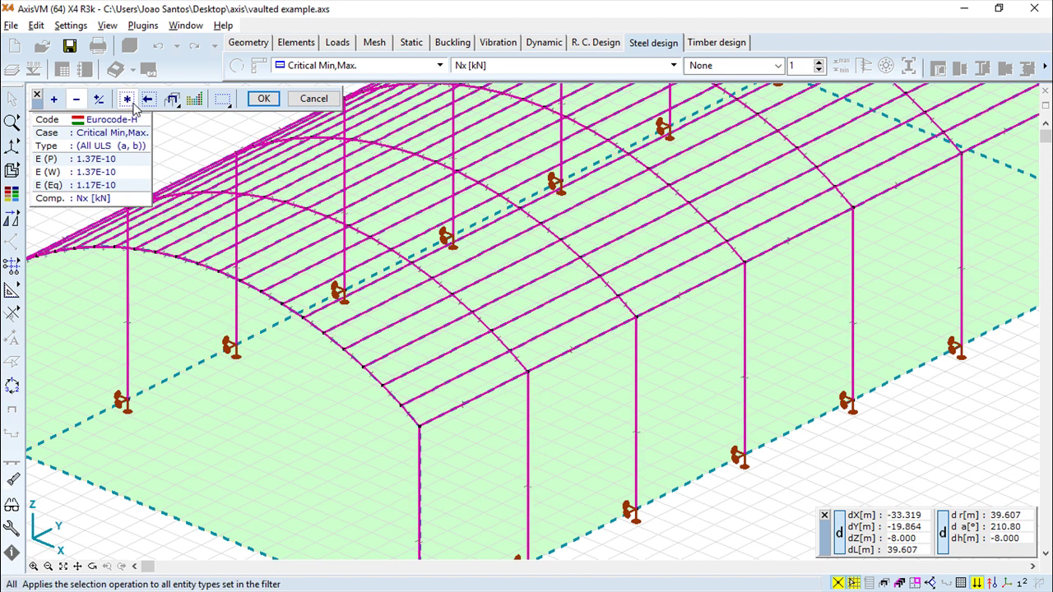
left_click(263, 98)
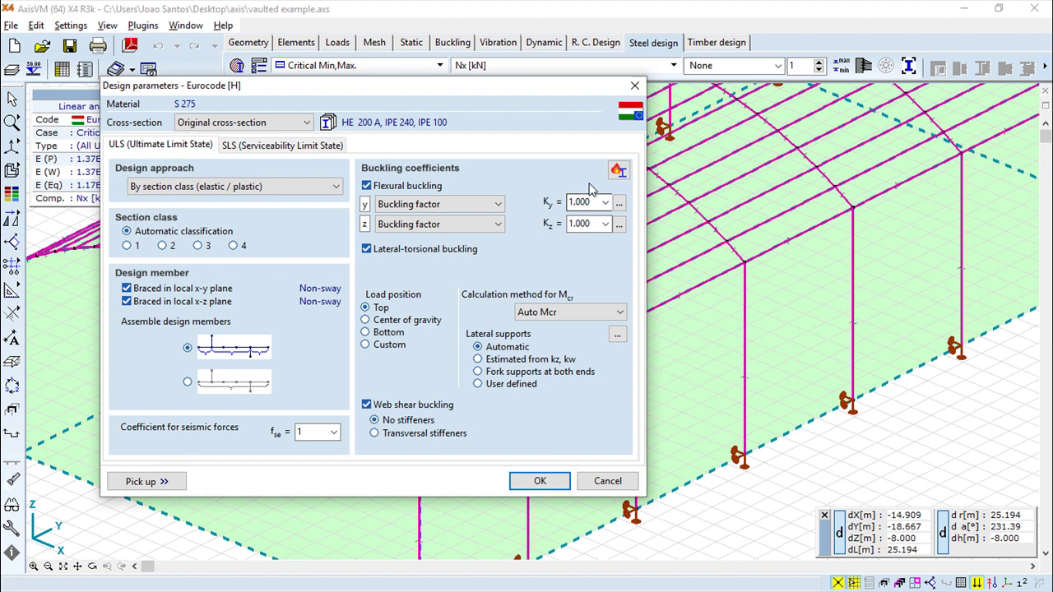
left_click(618, 170)
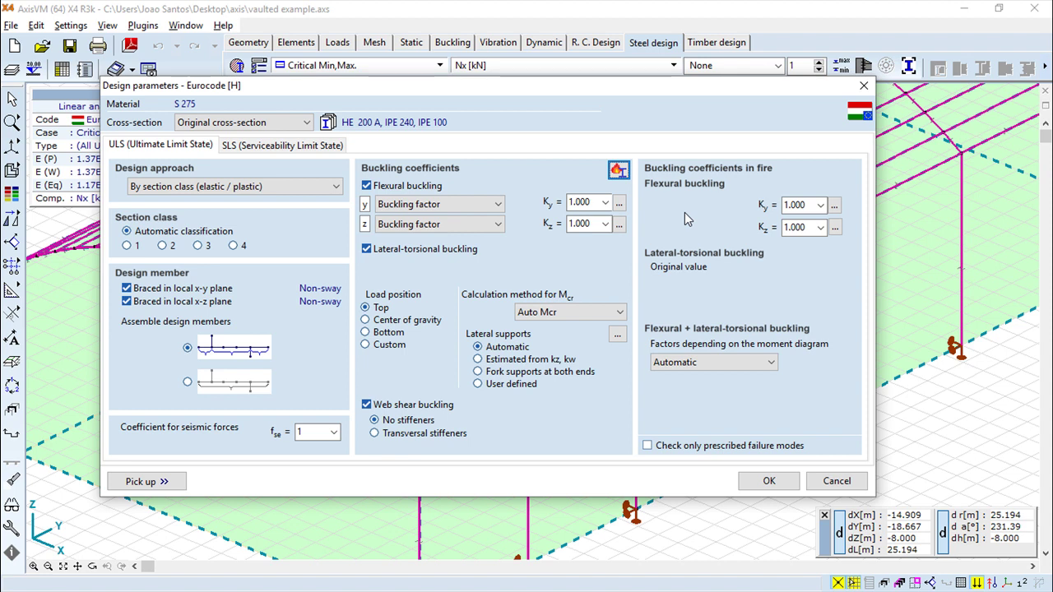
left_click(619, 170)
left_click(618, 170)
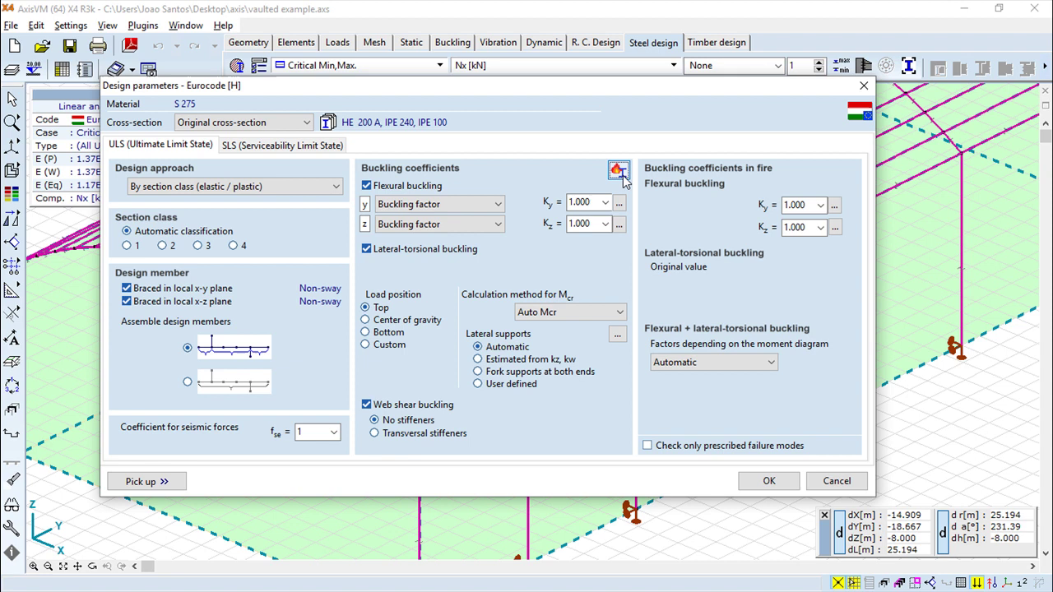
left_click(367, 186)
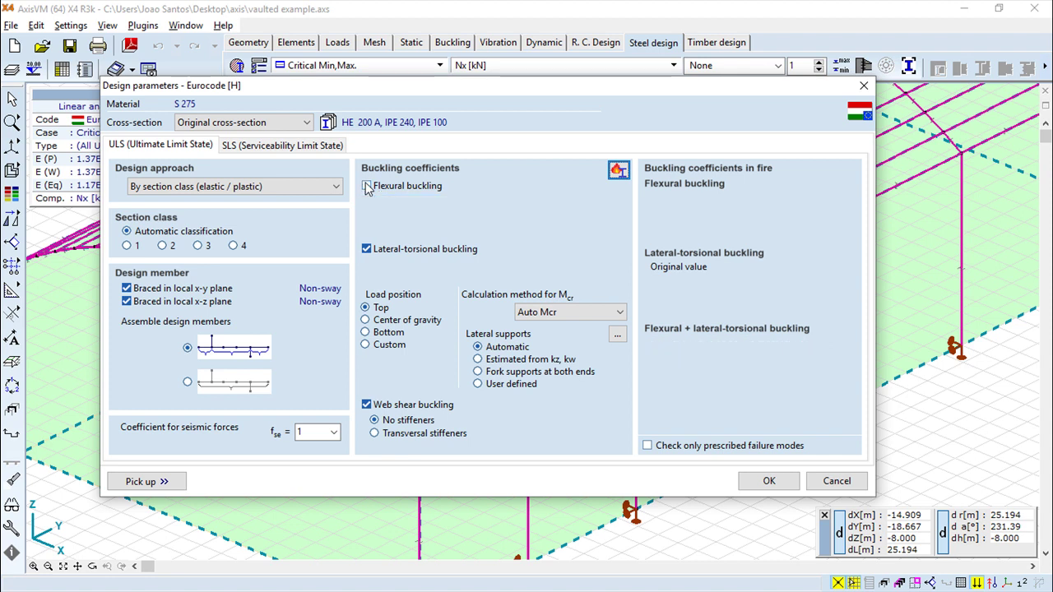
left_click(367, 186)
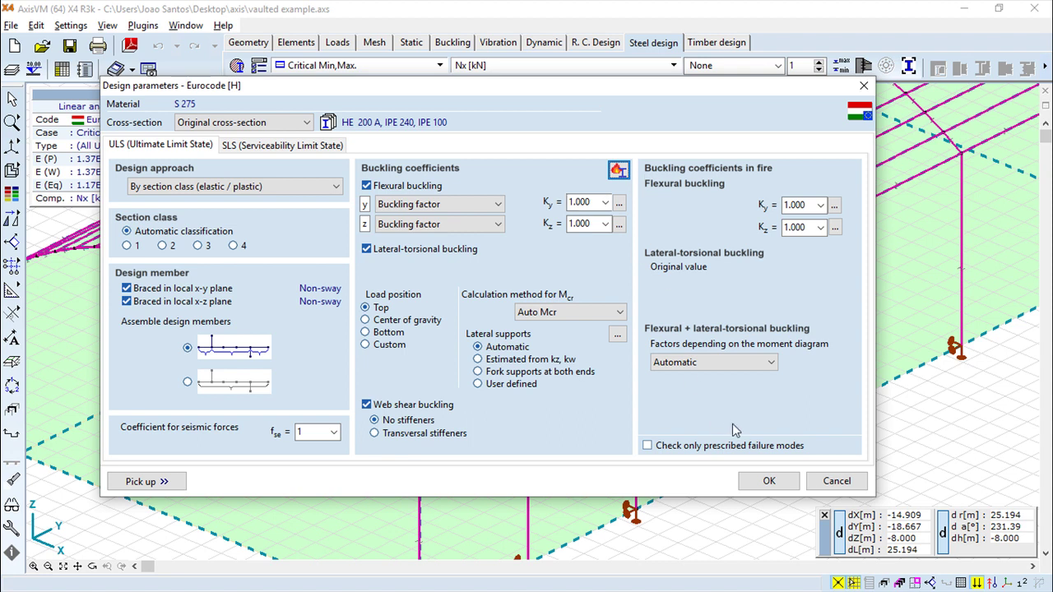
Step: Apply then undo the design parameters, and start a bolted joint at the front eave beam's end node
left_click(784, 483)
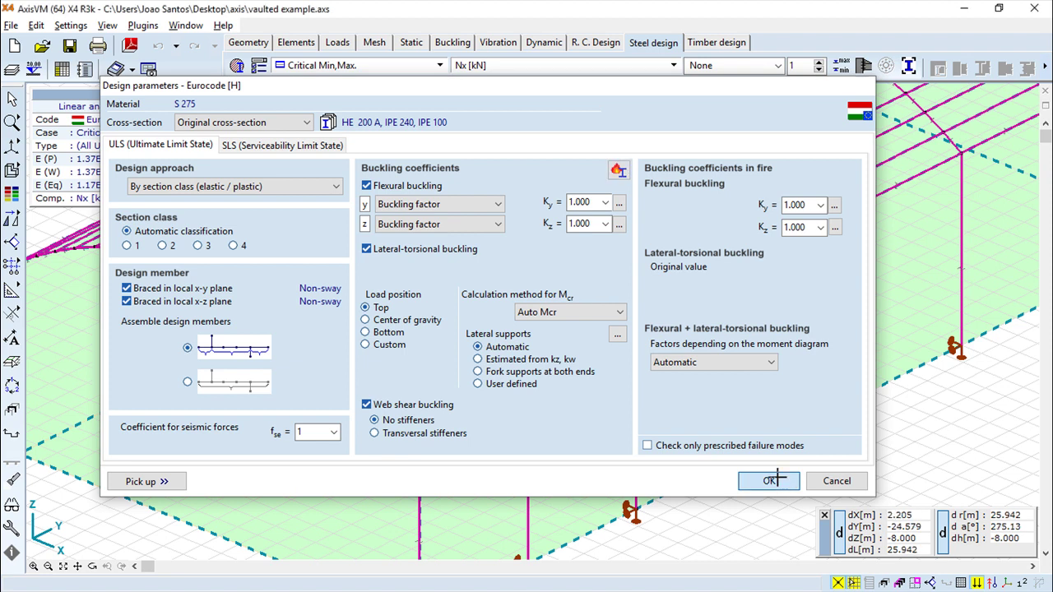
left_click(158, 46)
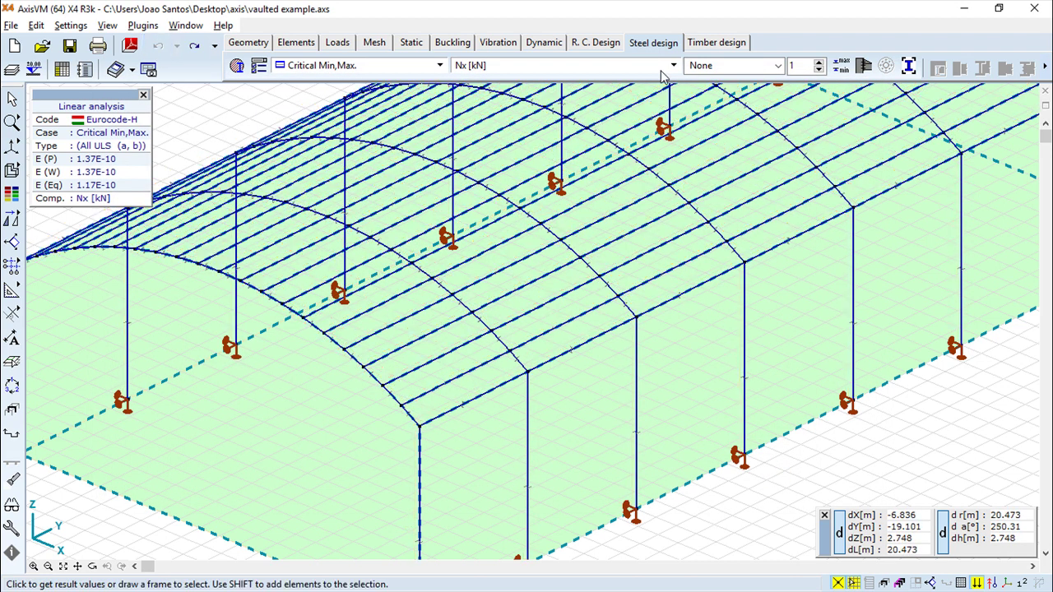
left_click(864, 68)
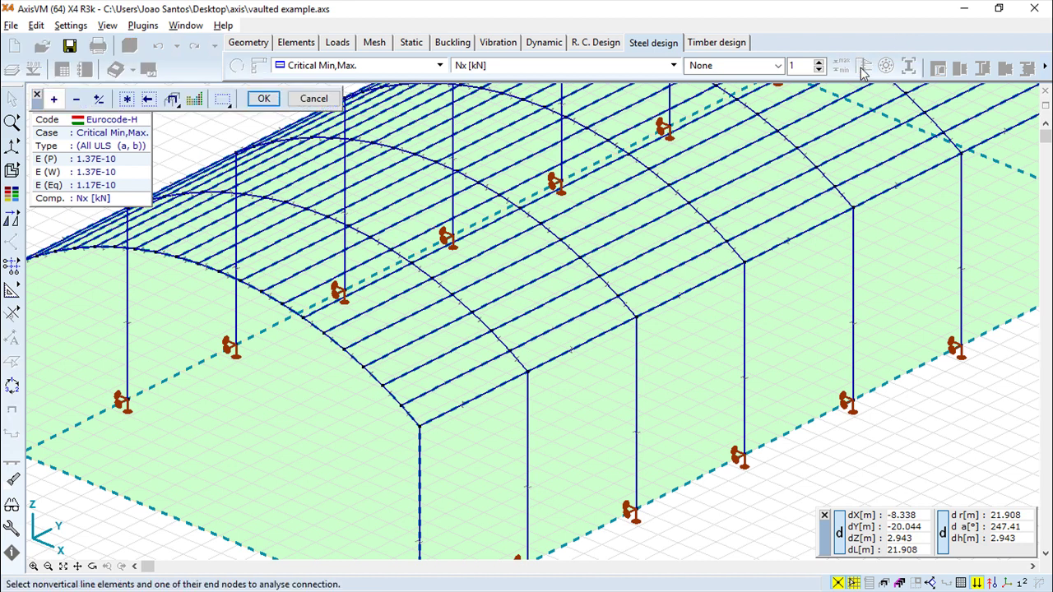
left_click(499, 389)
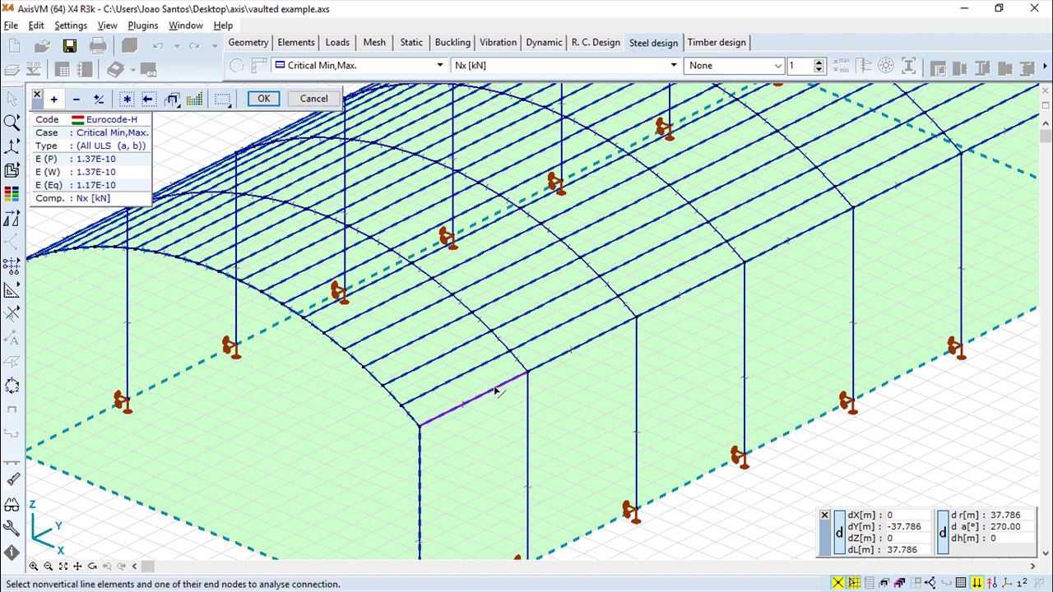
left_click(527, 373)
left_click(275, 100)
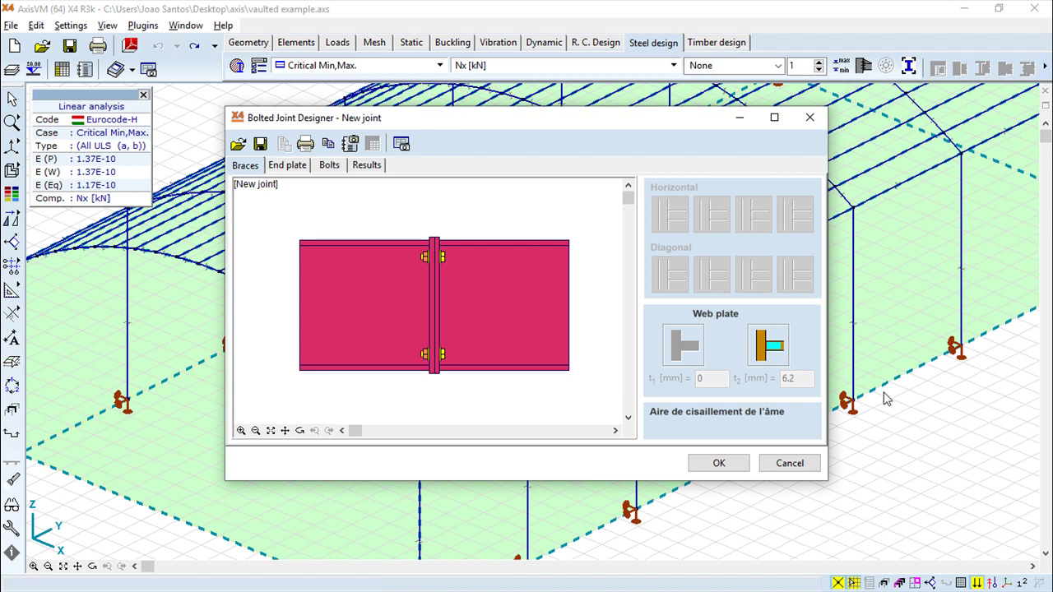
Step: Add a web plate to the joint and edit its t2 thickness to 6.2 mm
left_click(774, 352)
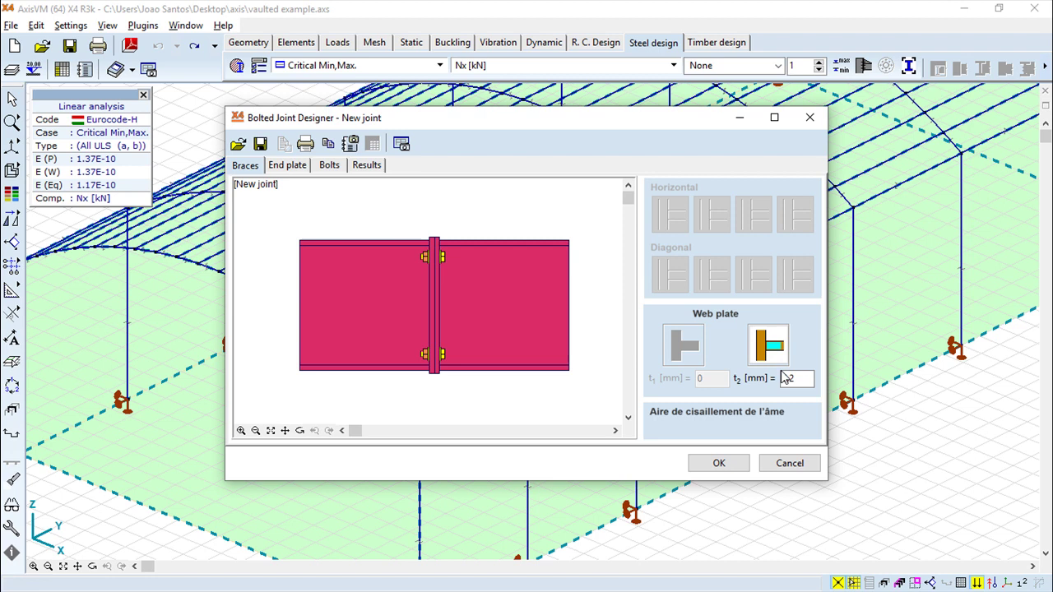
left_click(794, 380)
Step: Review the end plate and bolt settings, then calculate the joint results past the warning
left_click(291, 166)
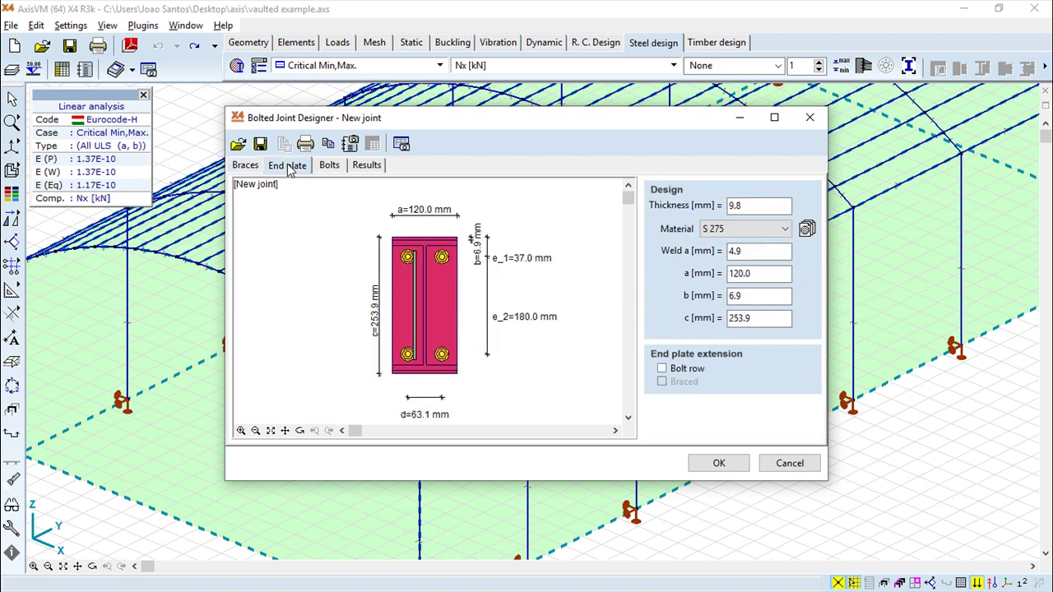
left_click(327, 166)
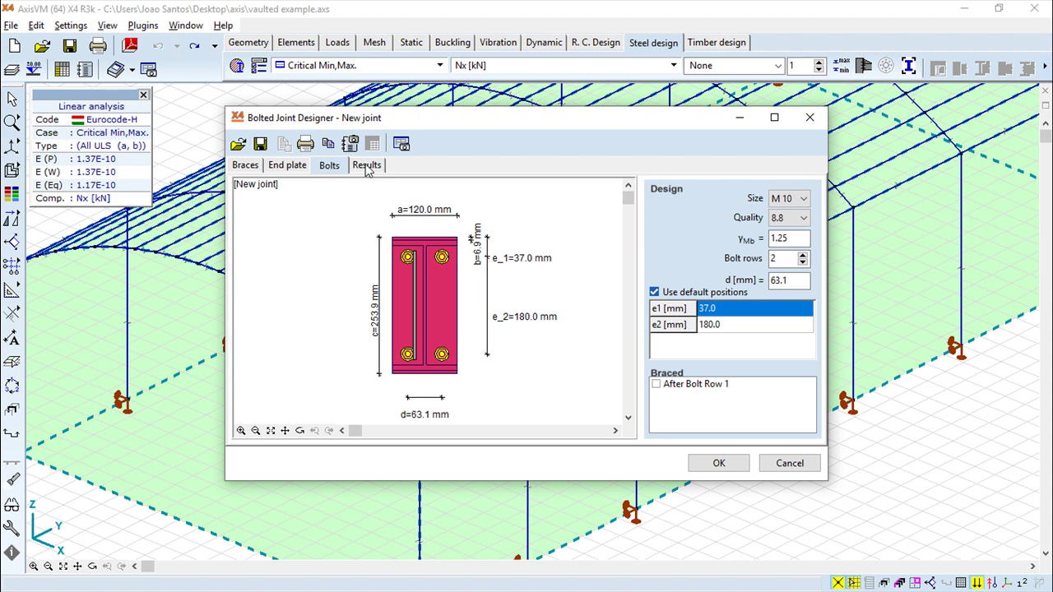
left_click(366, 166)
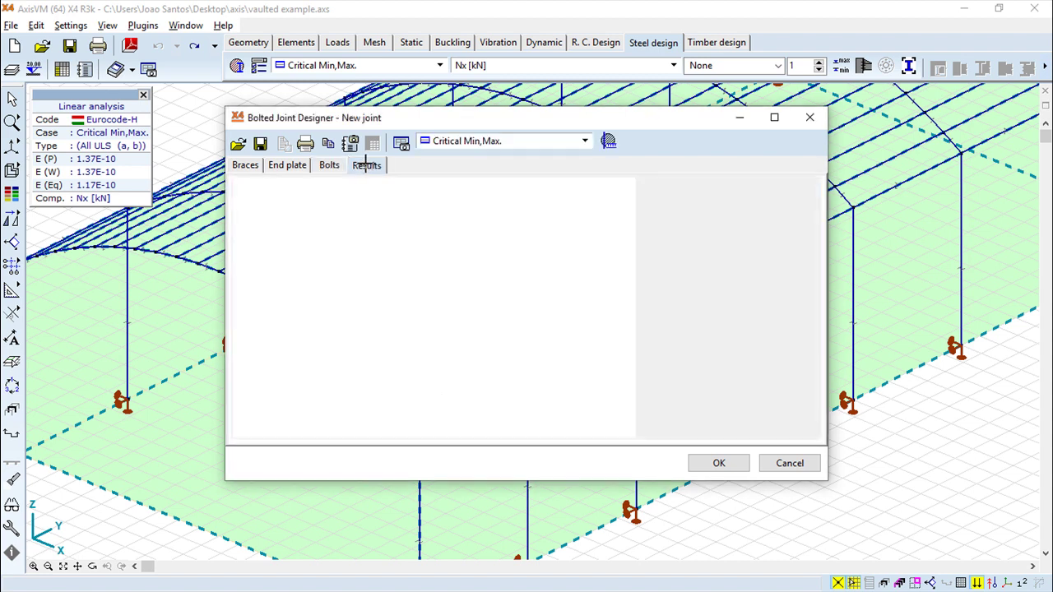
left_click(666, 414)
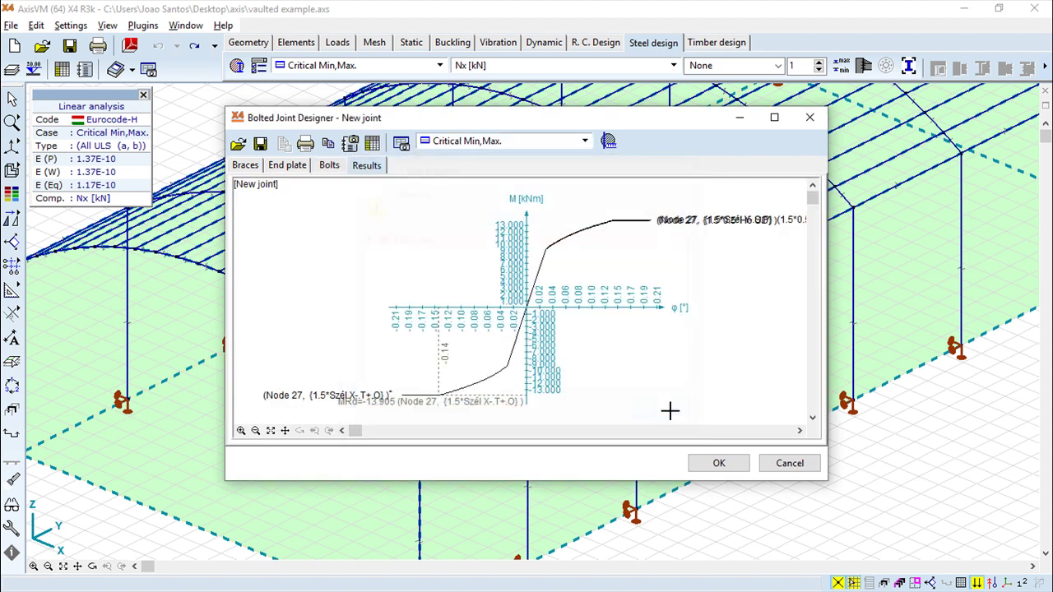
Step: Zoom the moment–rotation diagram, then return to the M 10 bolt settings
scroll(581, 308, "up", 4)
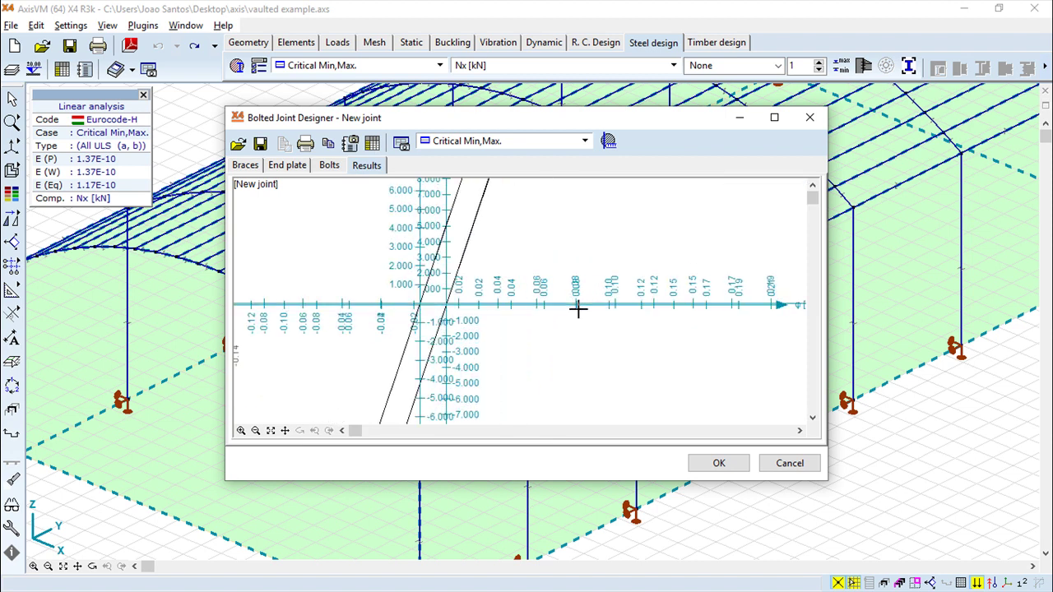
scroll(576, 309, "down", 3)
scroll(576, 309, "down", 2)
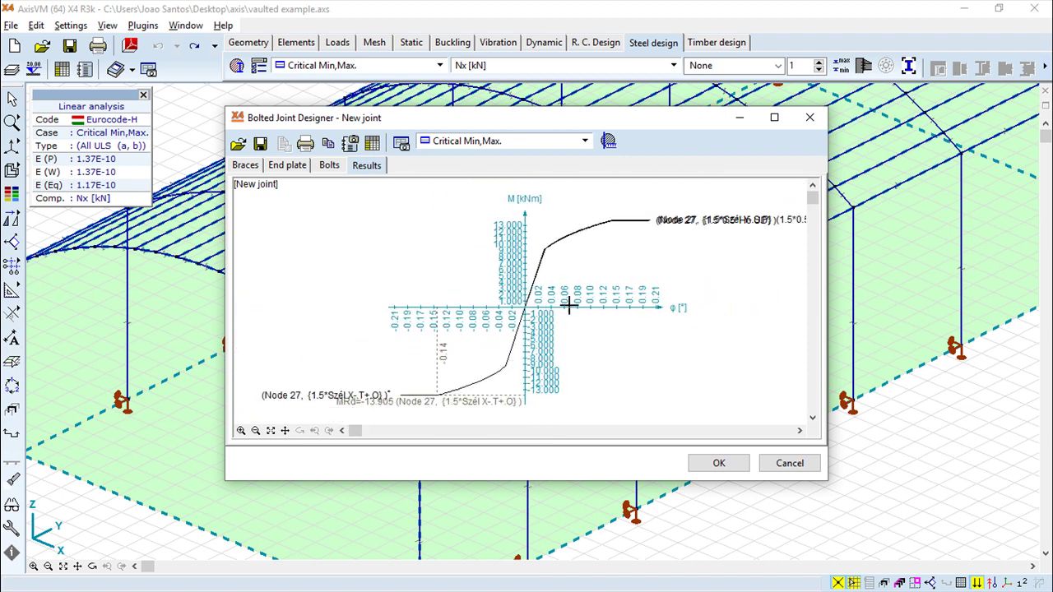
left_click(329, 165)
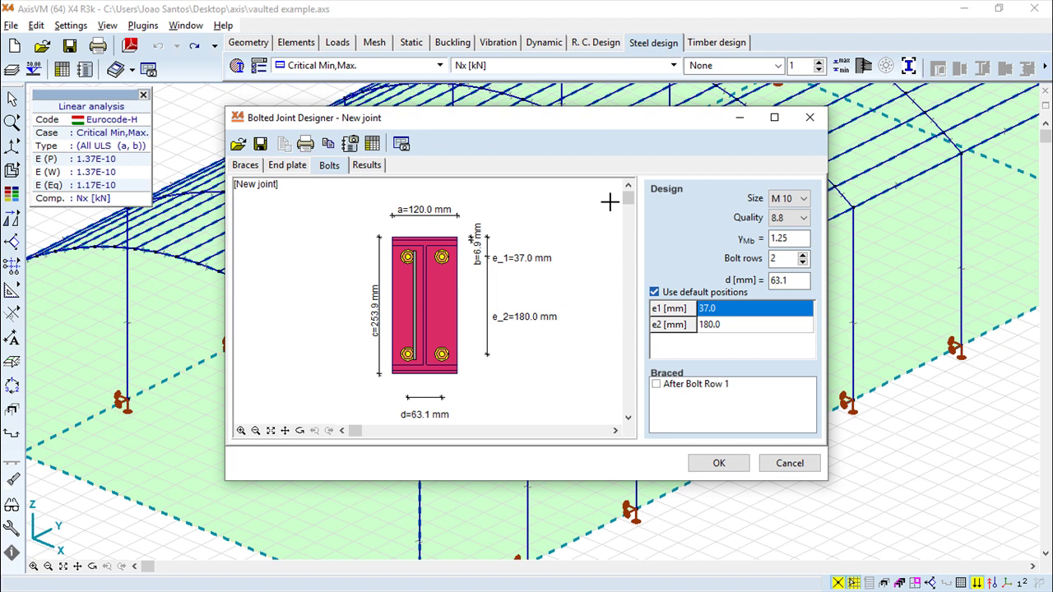
Step: Change the bolts to M 12, recalculate and review the 38 errors, then return to Bolts
left_click(791, 198)
left_click(782, 226)
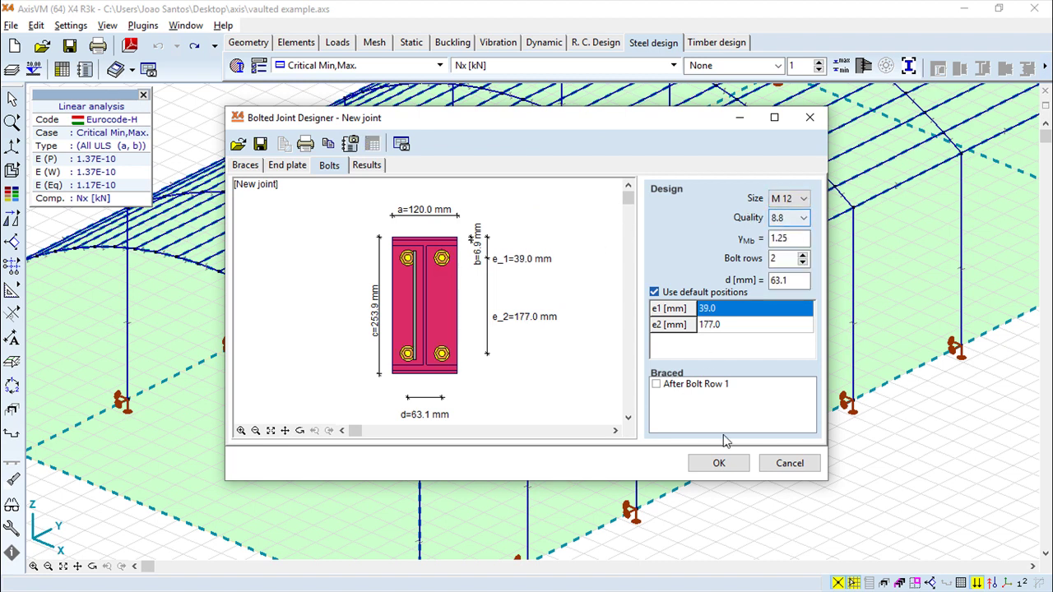
left_click(367, 163)
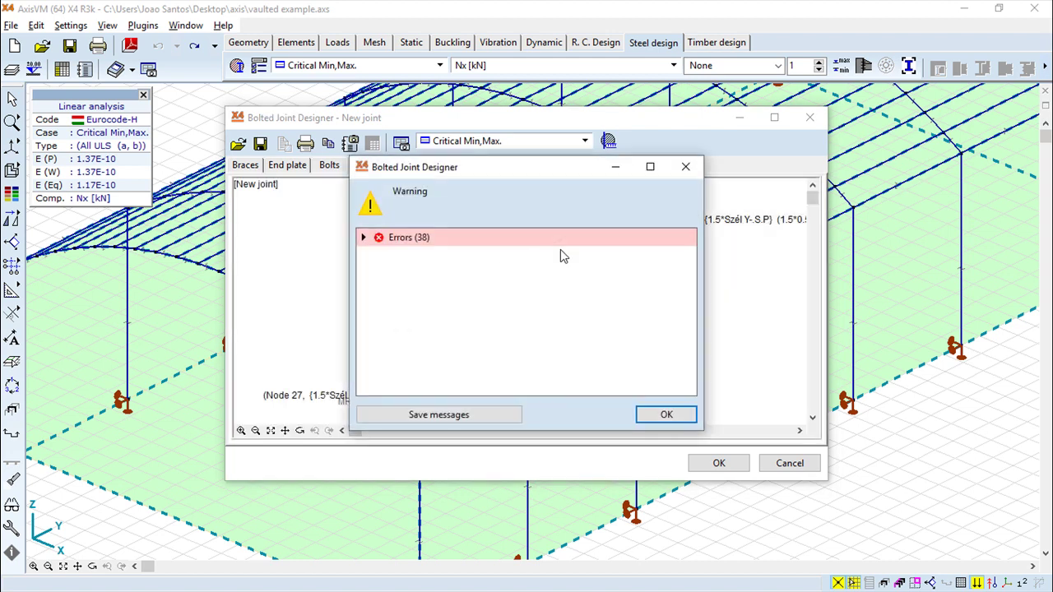
left_click(364, 238)
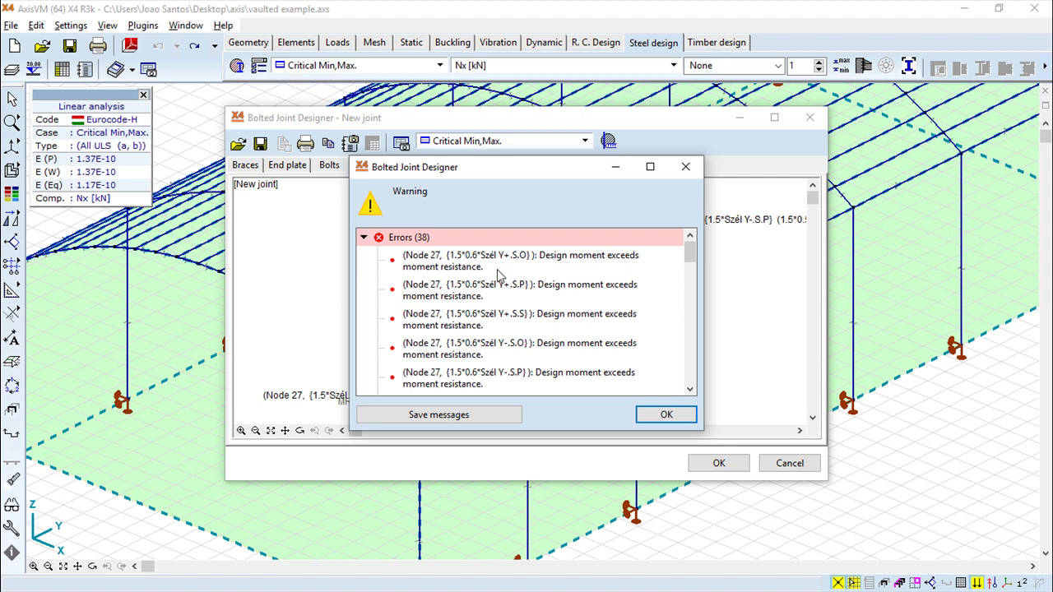
left_click(693, 170)
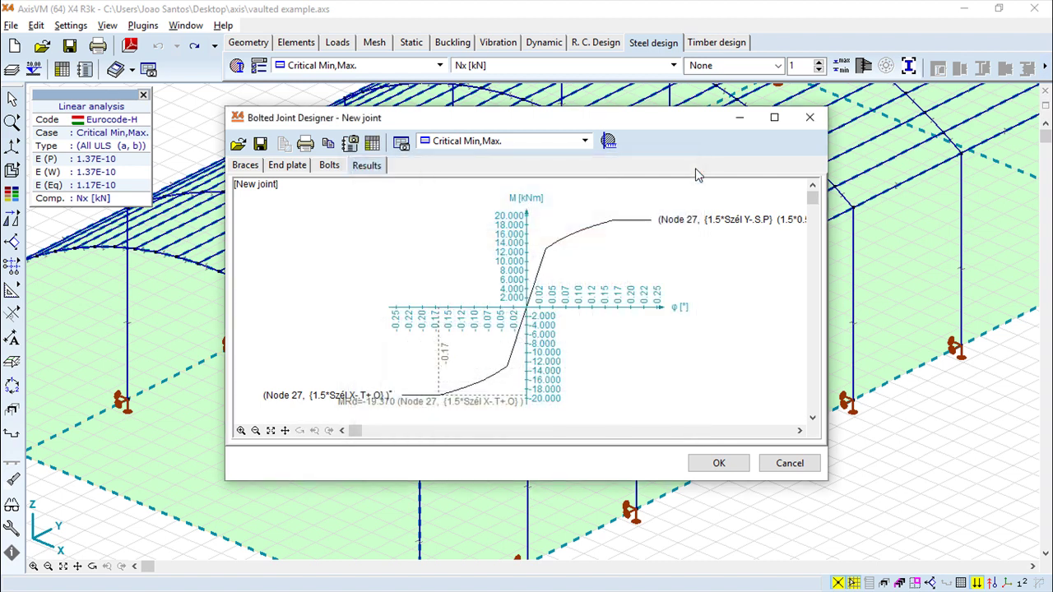
left_click(330, 167)
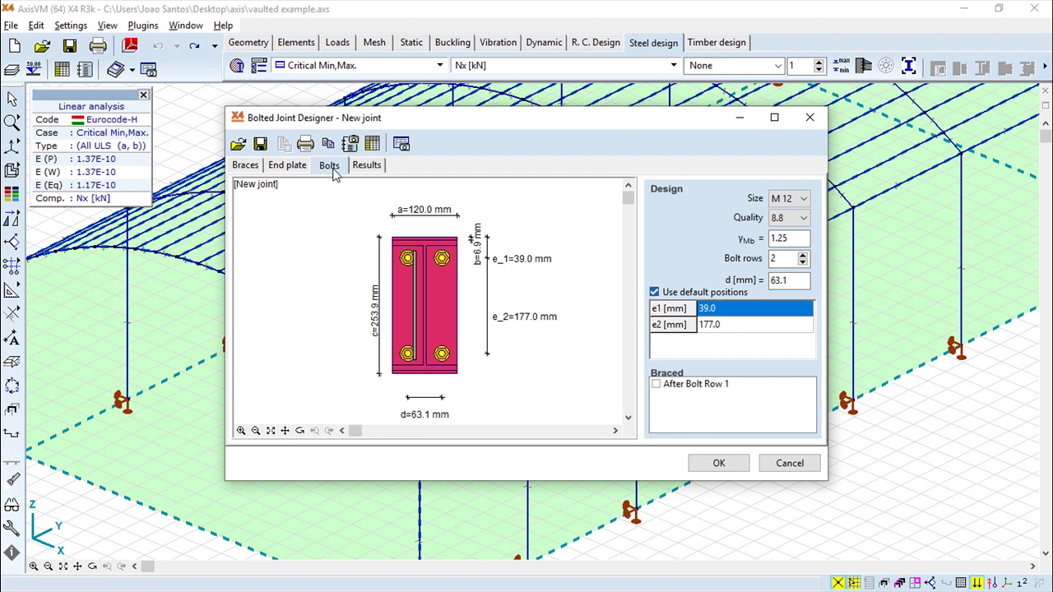
Step: Brace the joint after bolt row 1 and calculate, giving MRd 19.370 kNm at Node 27
left_click(656, 384)
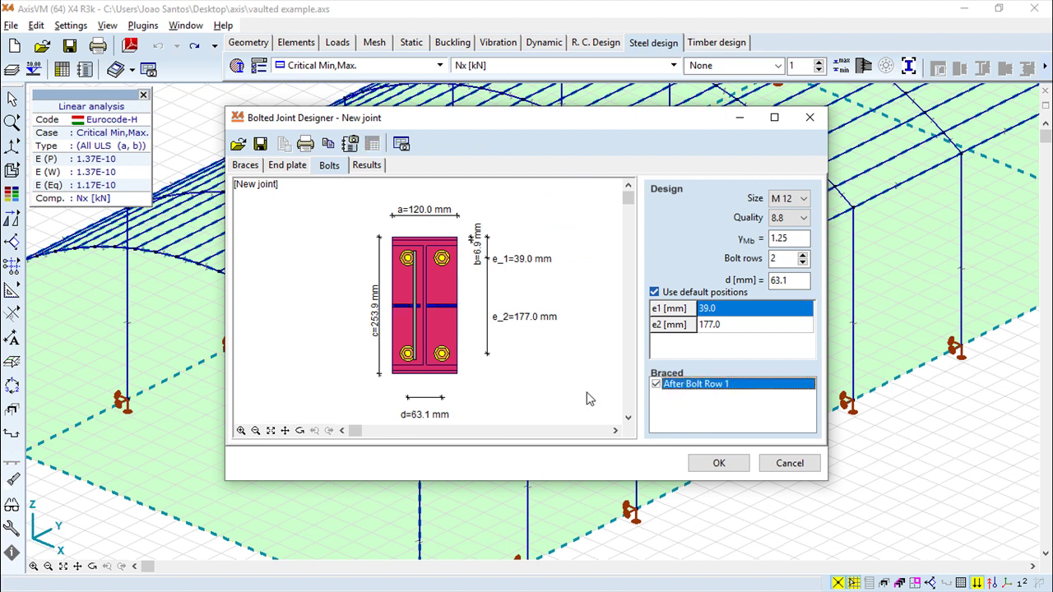
left_click(367, 166)
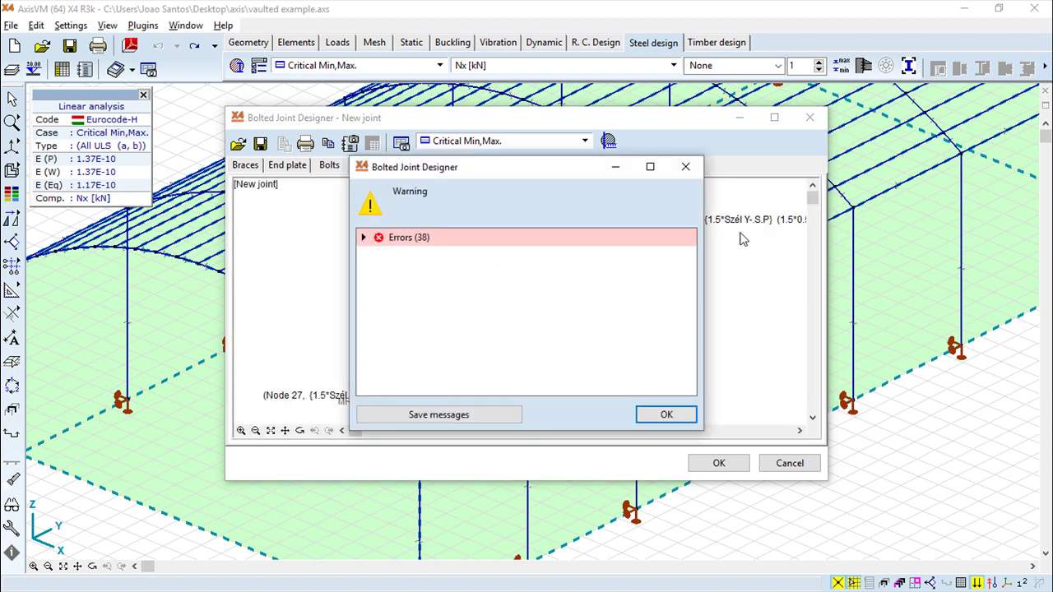
left_click(658, 411)
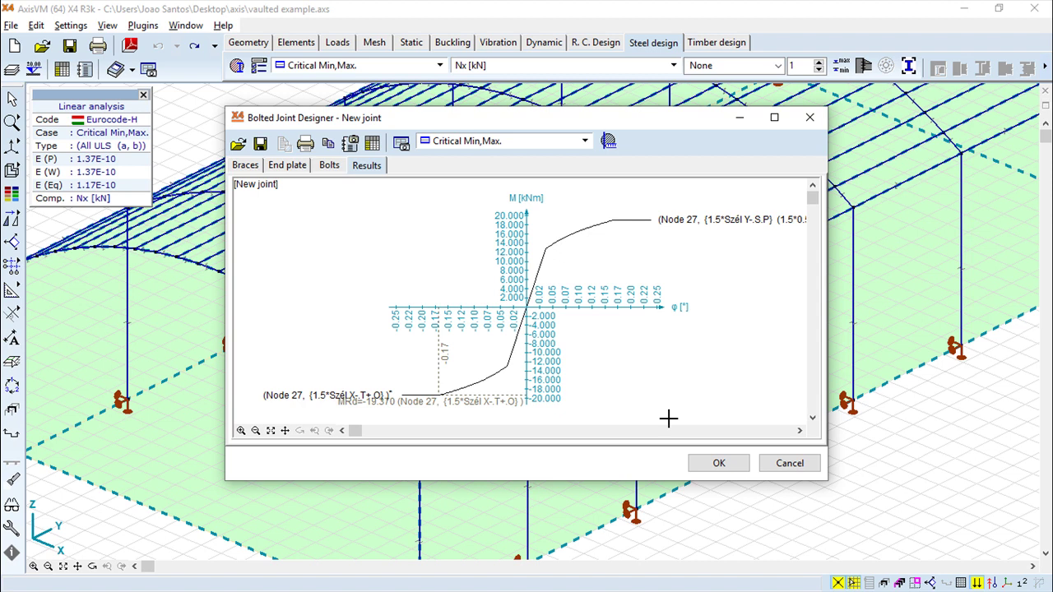
Step: Close the Bolted Joint Designer without saving the designed joint
left_click(720, 464)
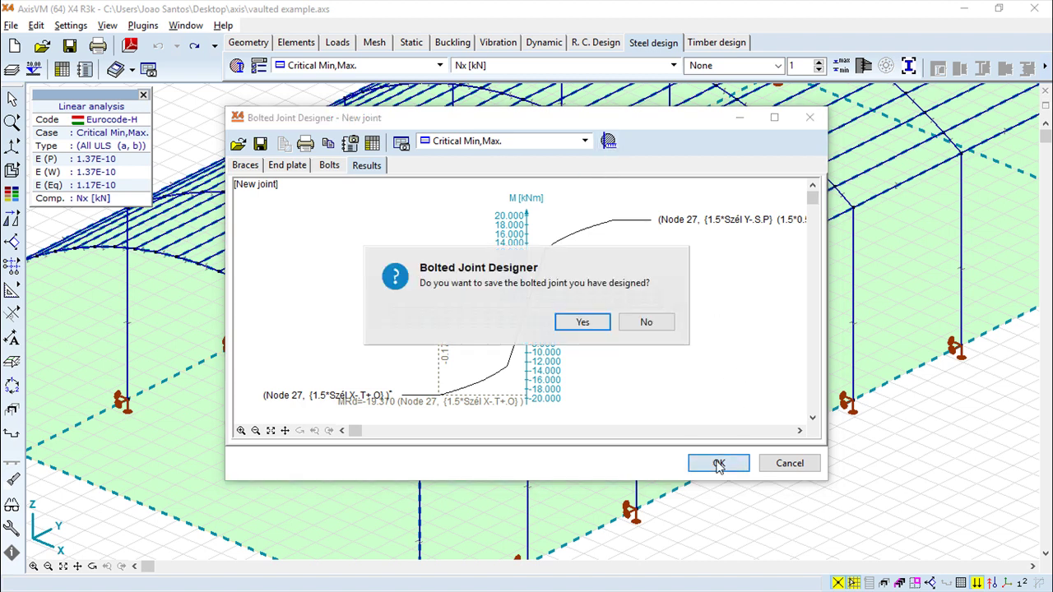
left_click(641, 322)
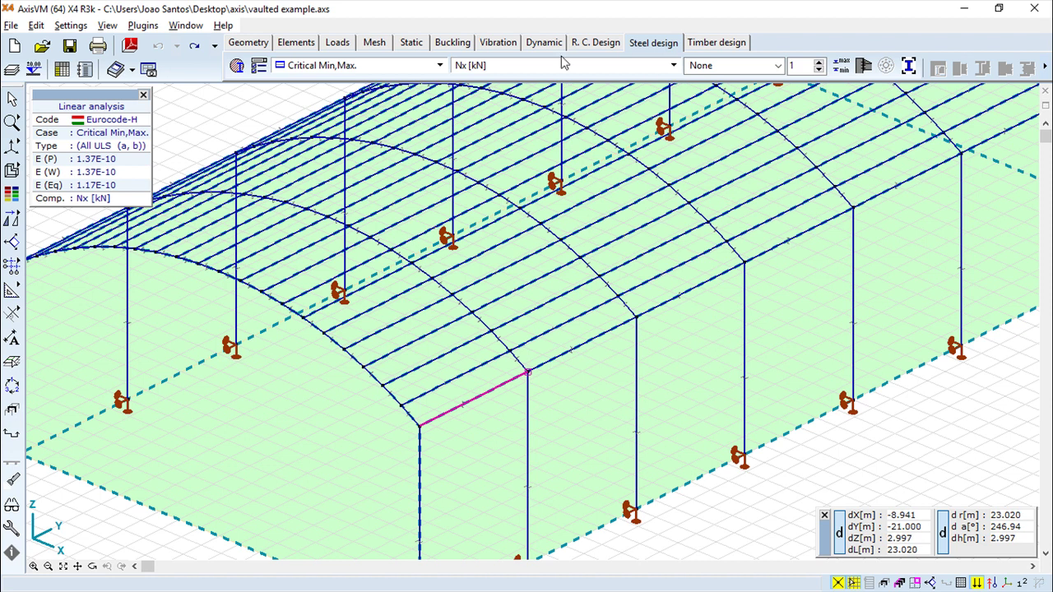
Step: Cancel the designer and try a joint on the gable column and roof beam, which is rejected
left_click(864, 66)
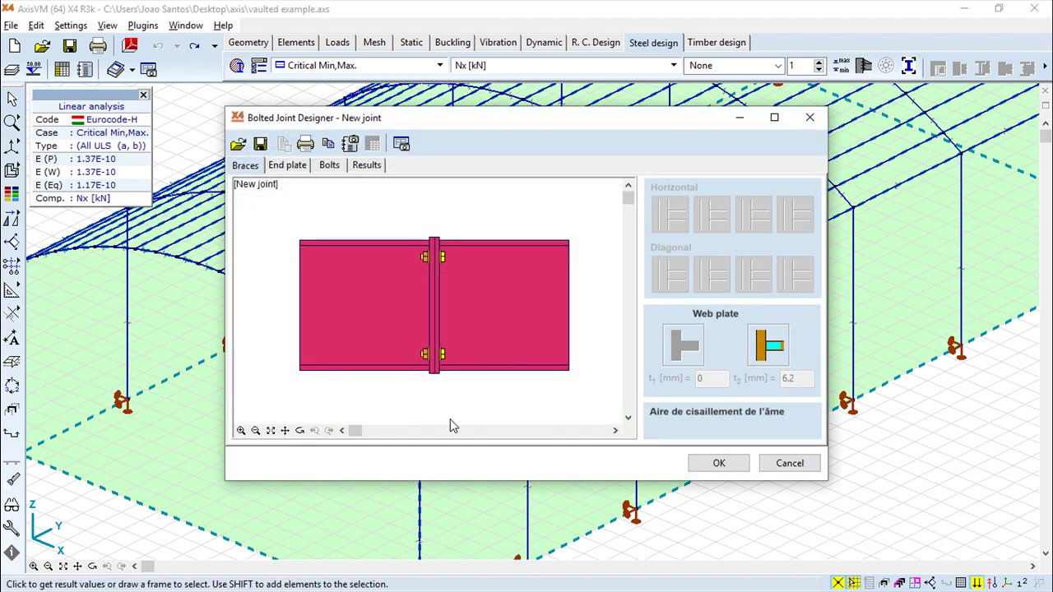
left_click(806, 464)
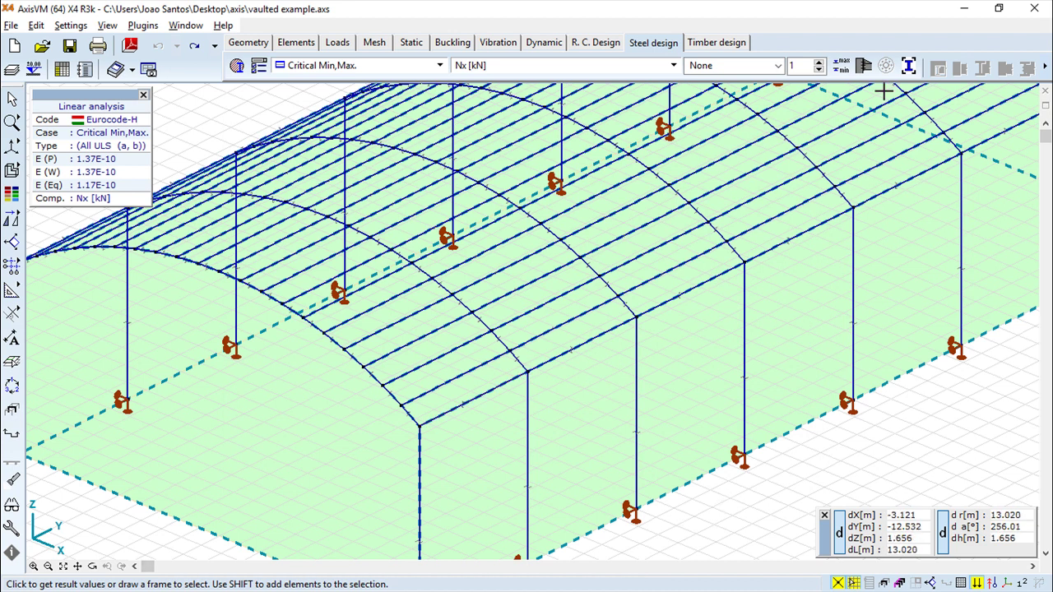
left_click(863, 69)
left_click(420, 444)
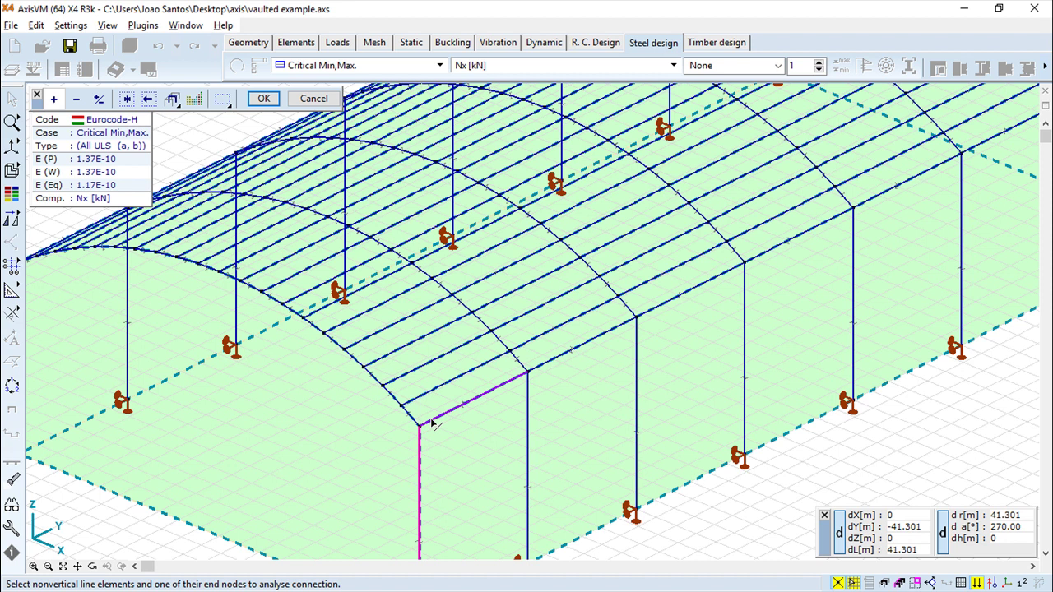
left_click(431, 423)
left_click(263, 98)
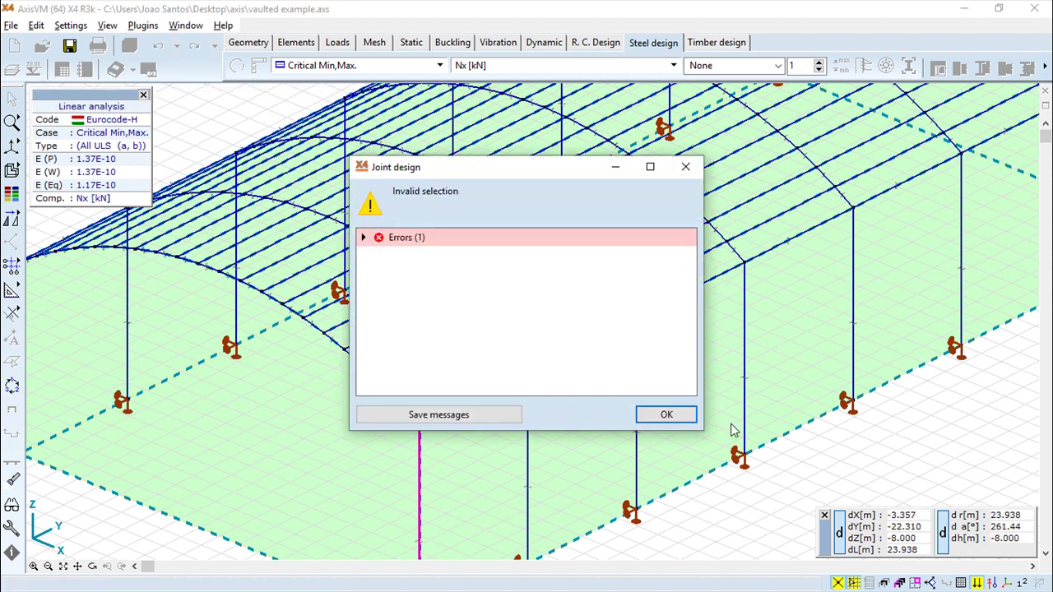
key("Return")
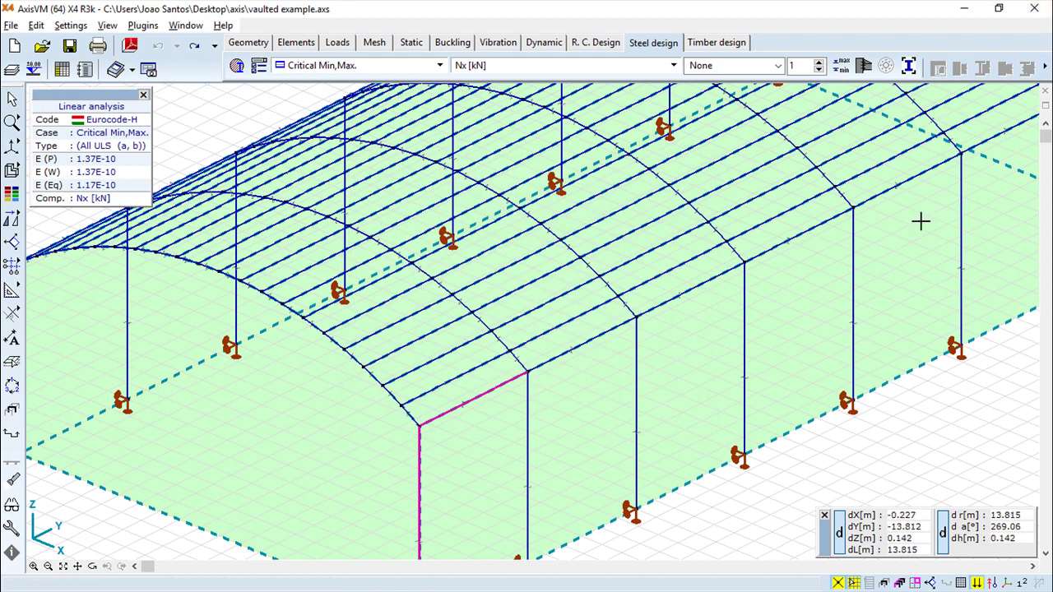
Step: Retry the joint at the gable column's top node, Node 4, and dismiss the invalid-selection errors
left_click(864, 66)
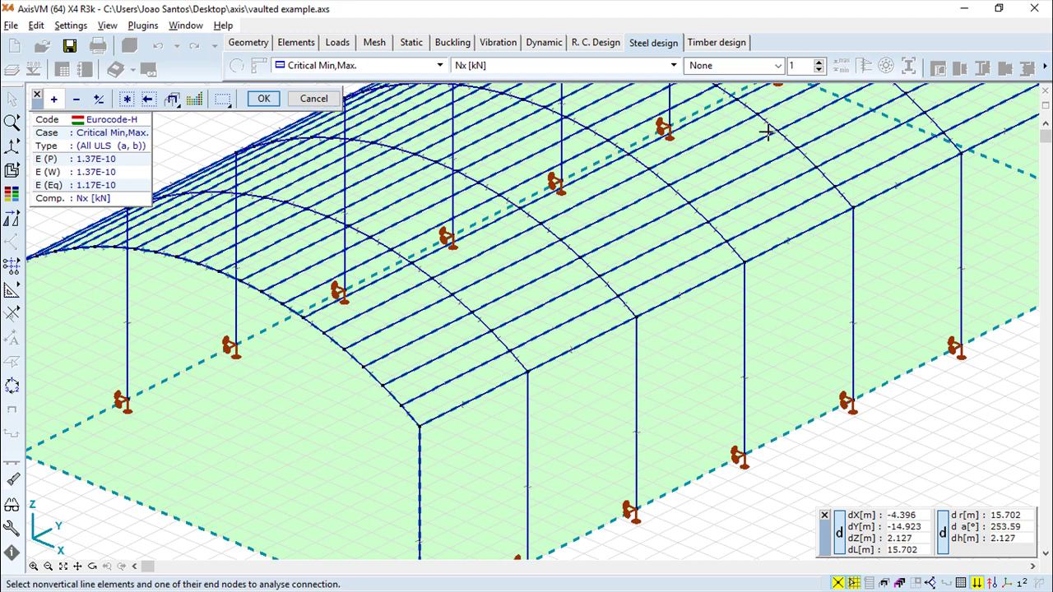
left_click(420, 444)
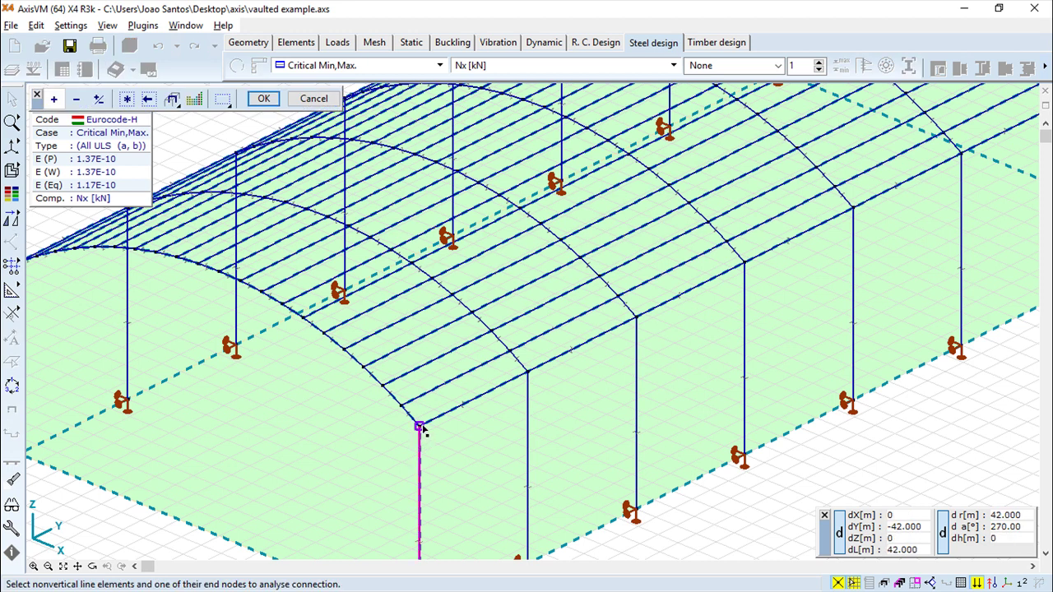
left_click(419, 426)
left_click(263, 99)
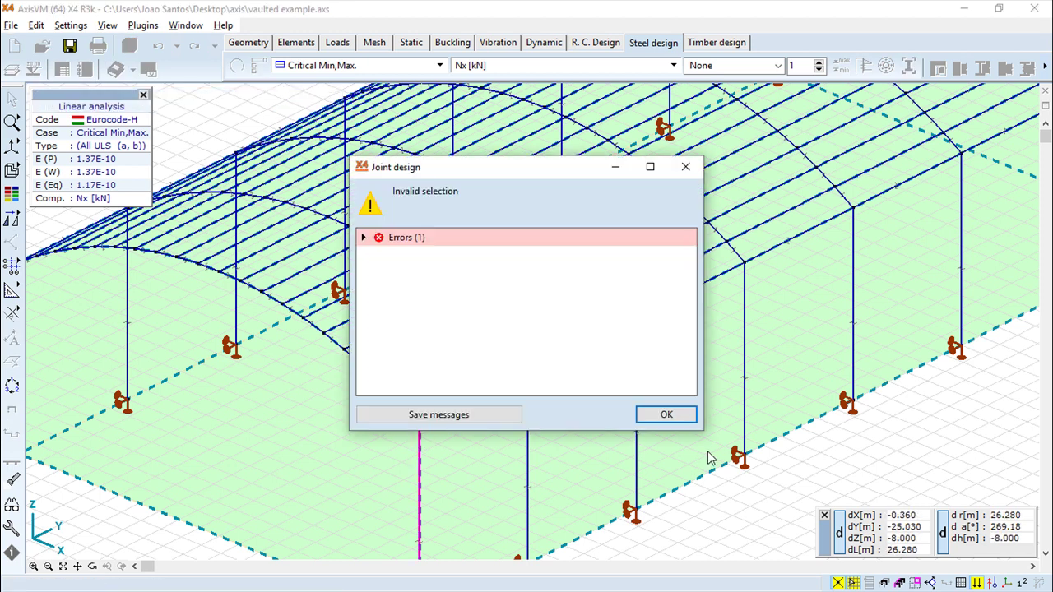
left_click(365, 239)
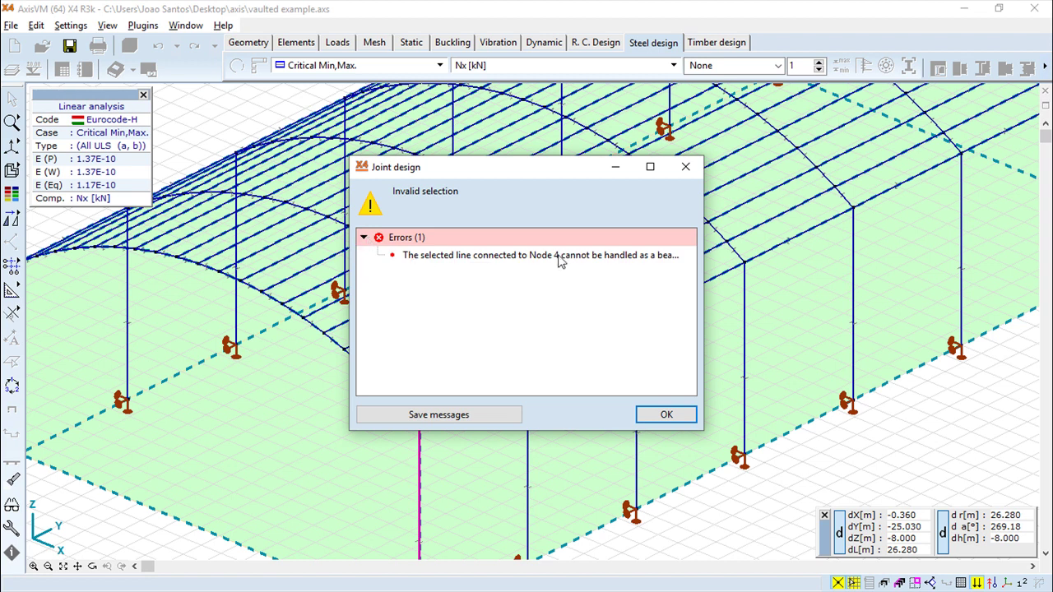
left_click(668, 414)
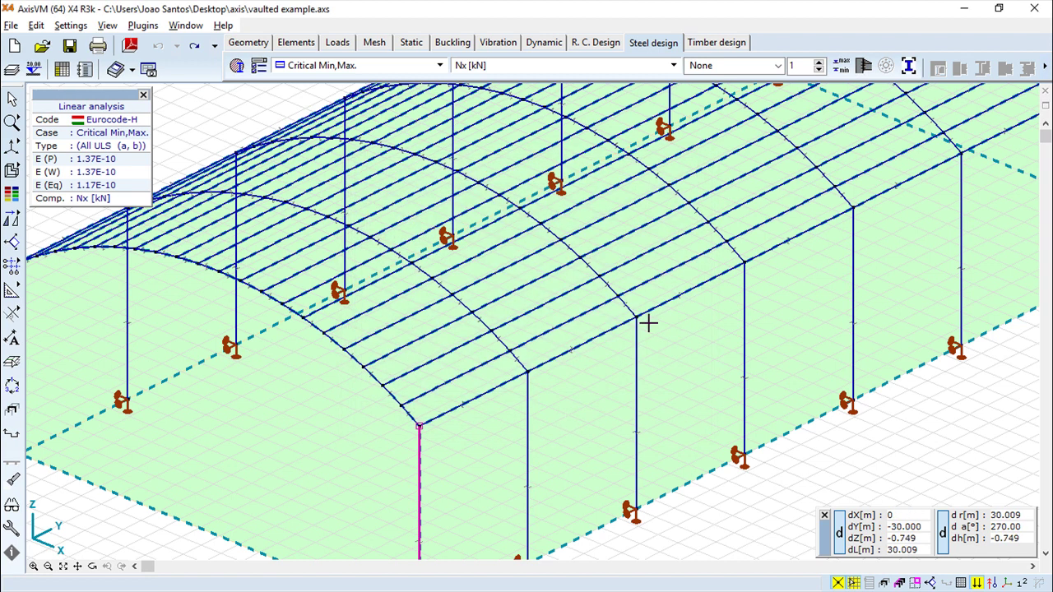
left_click(864, 66)
key("Escape")
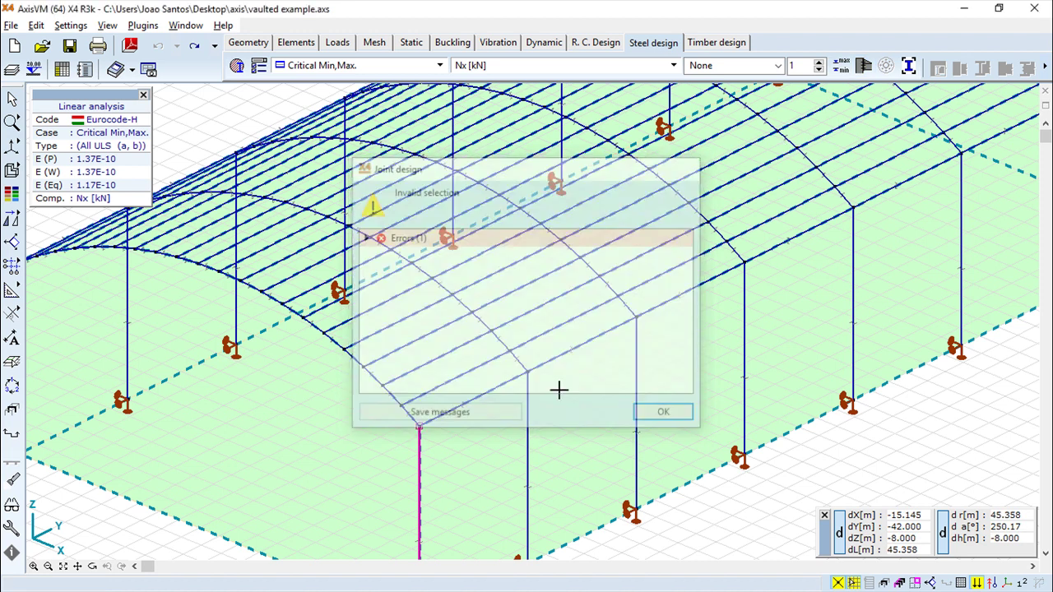
Step: Try a joint on the arched rafter's end node and read the Node 27 beam error
key("Escape")
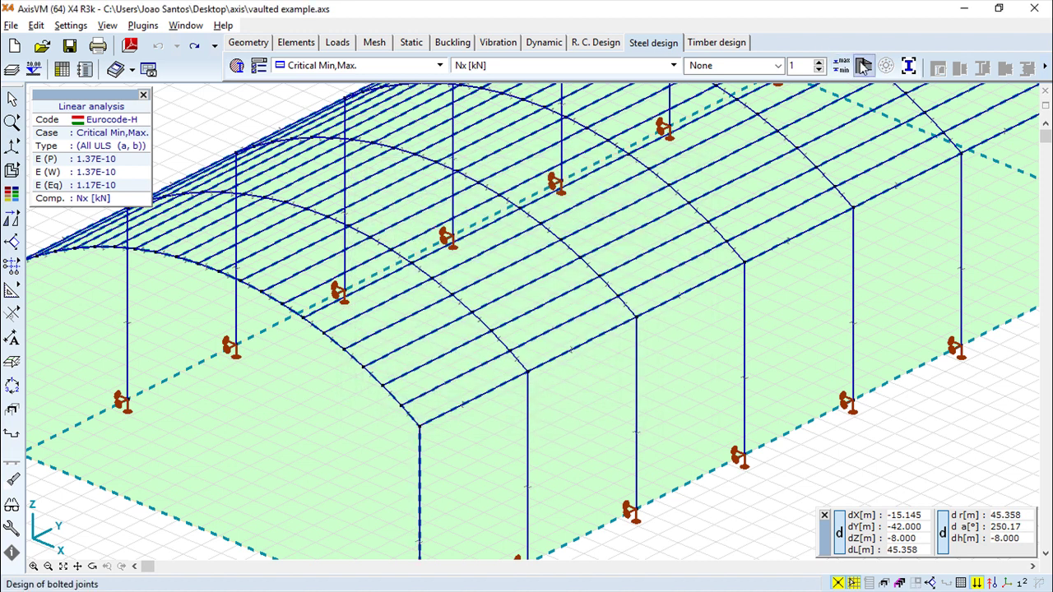
left_click(864, 66)
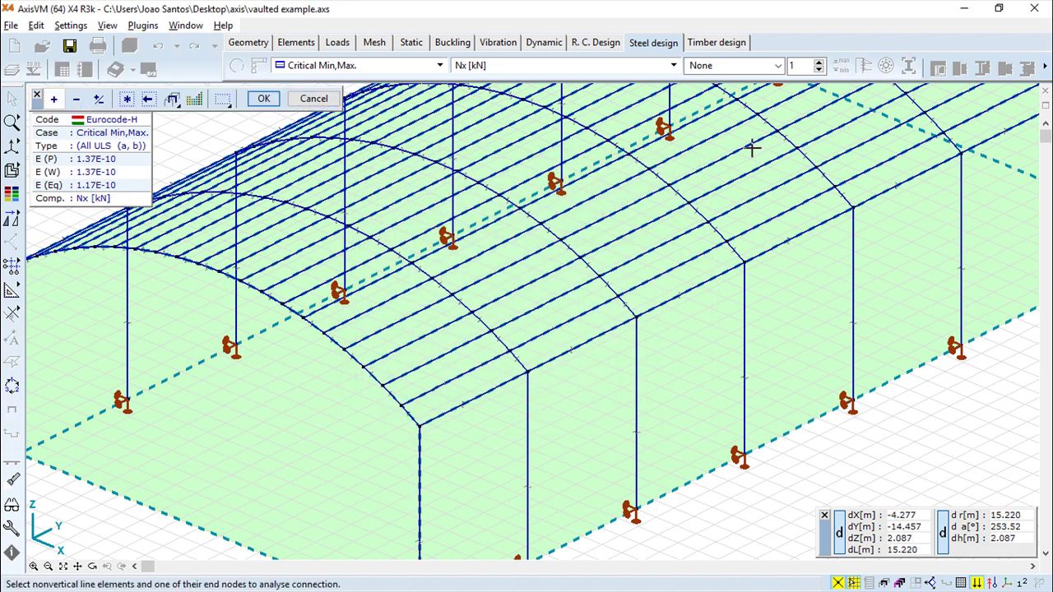
left_click(515, 361)
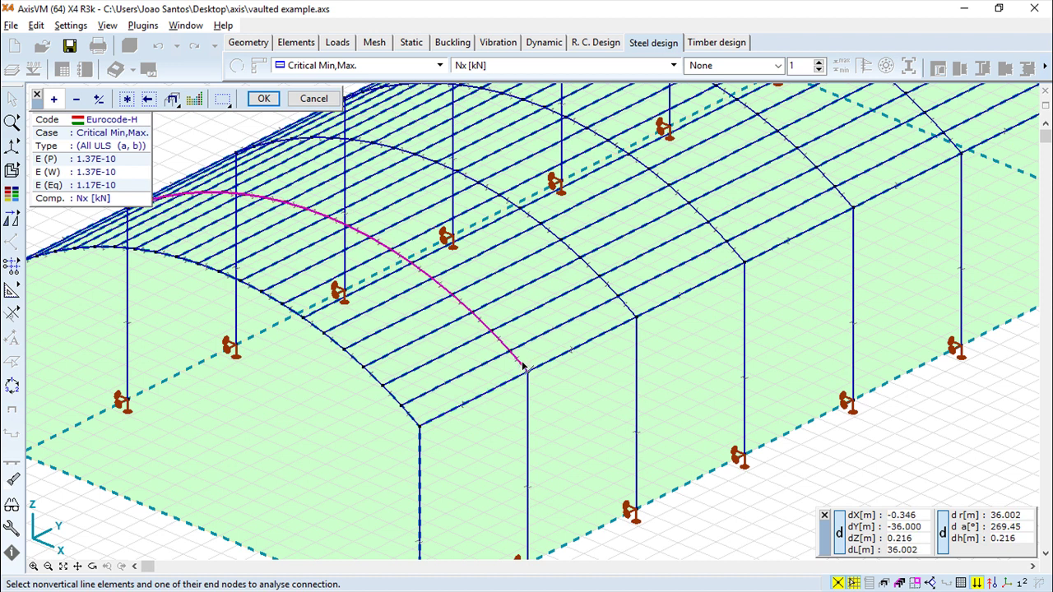
left_click(527, 371)
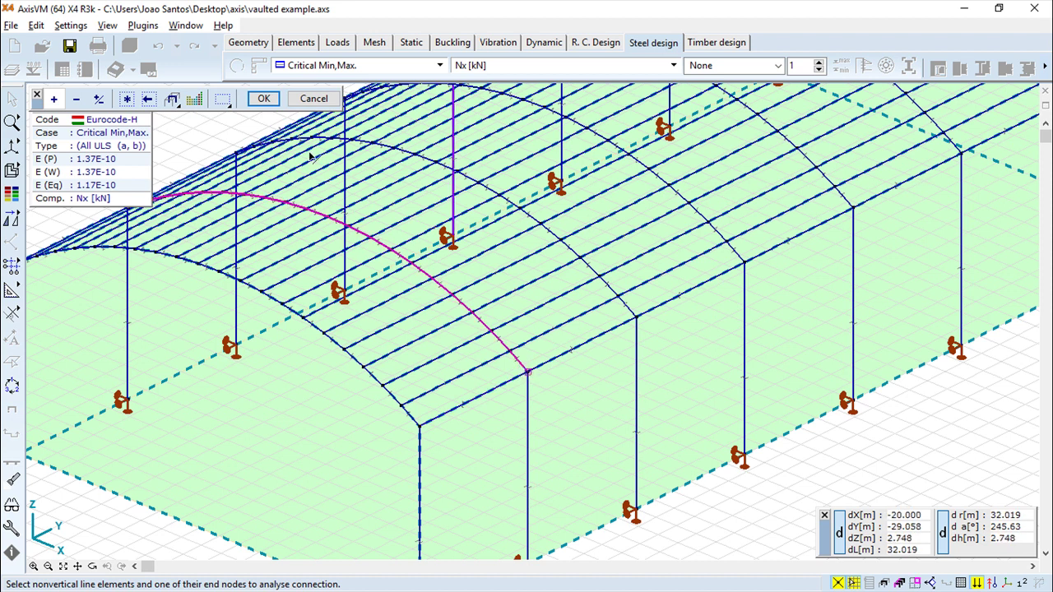
left_click(263, 98)
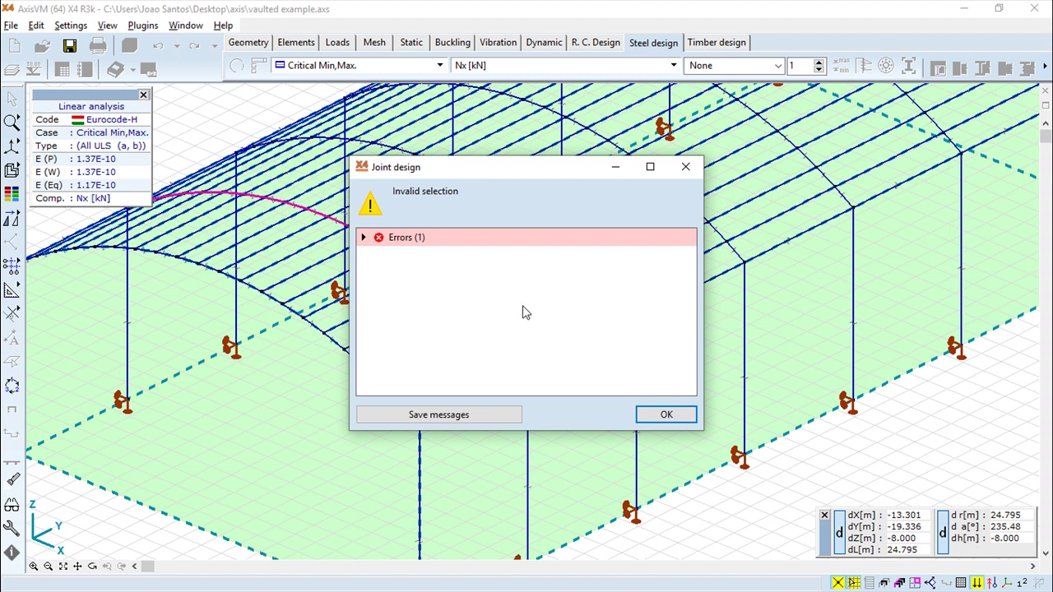
left_click(364, 238)
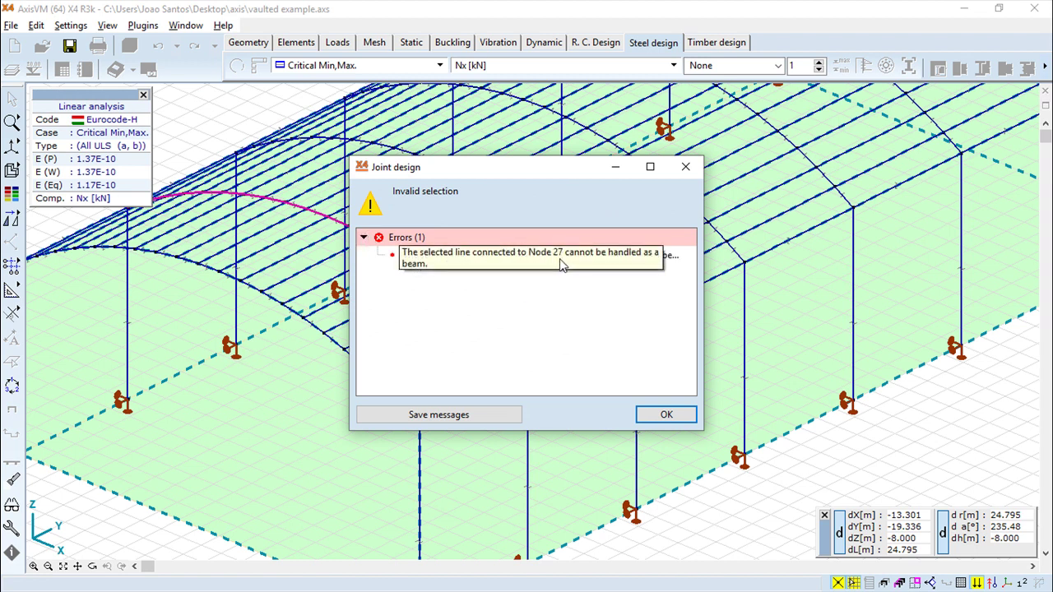
key("Return")
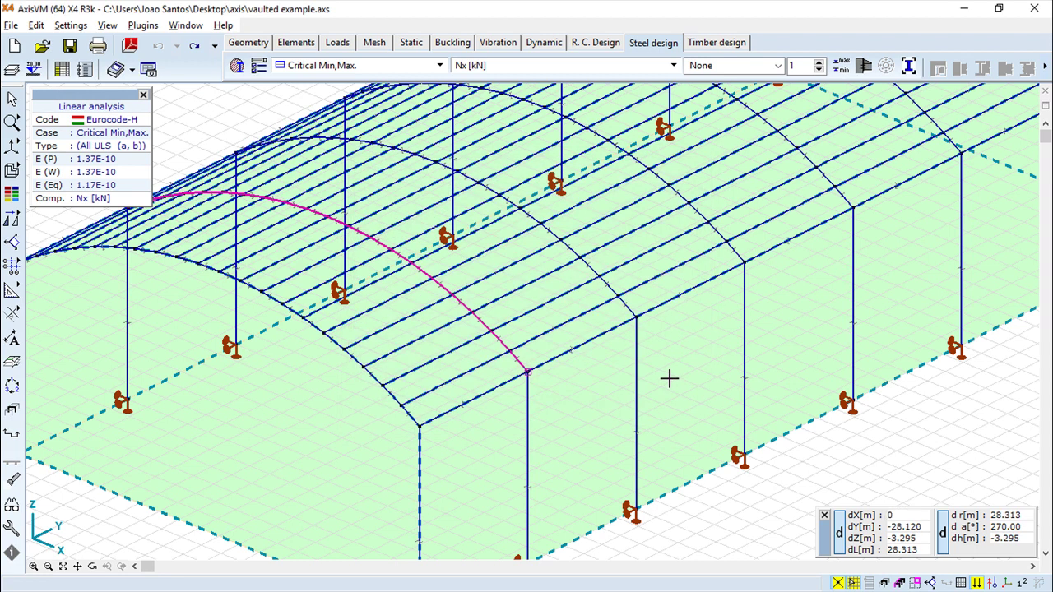